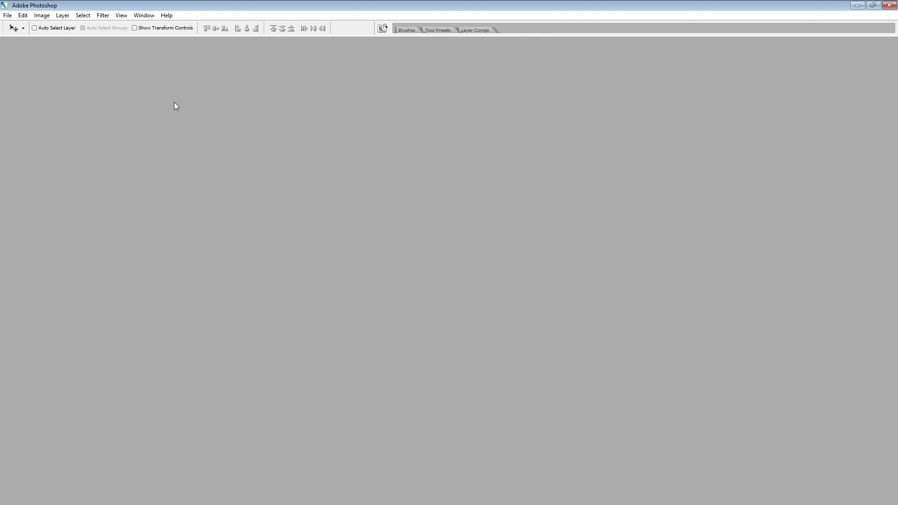
- Open Solaban.png from the My Best Art folder in Photoshop
click(8, 16)
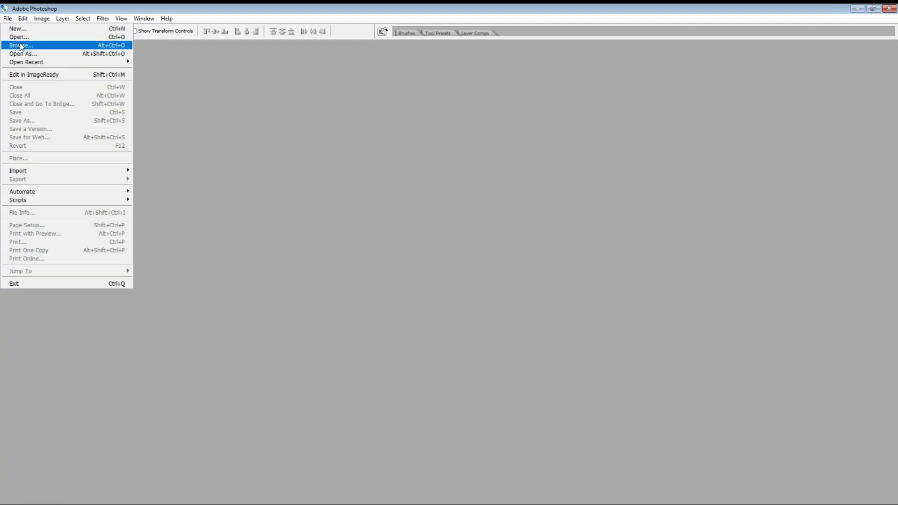
click(21, 40)
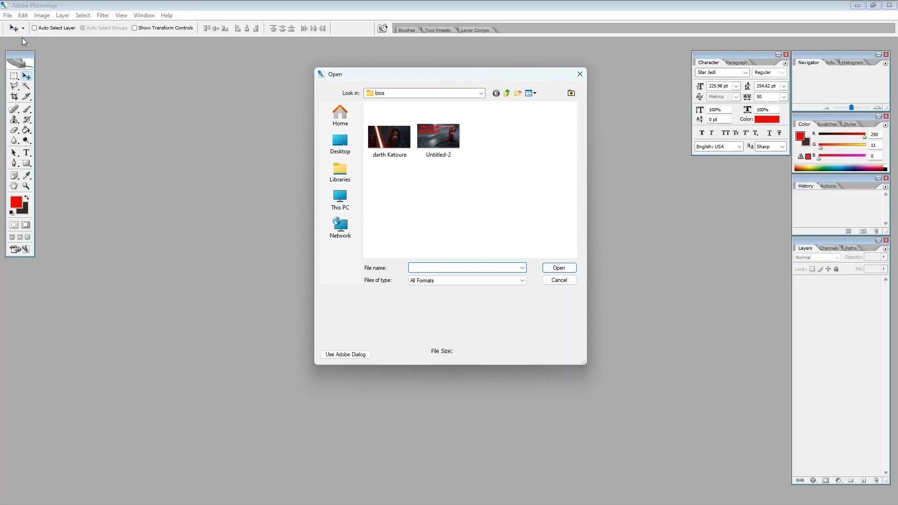
click(507, 93)
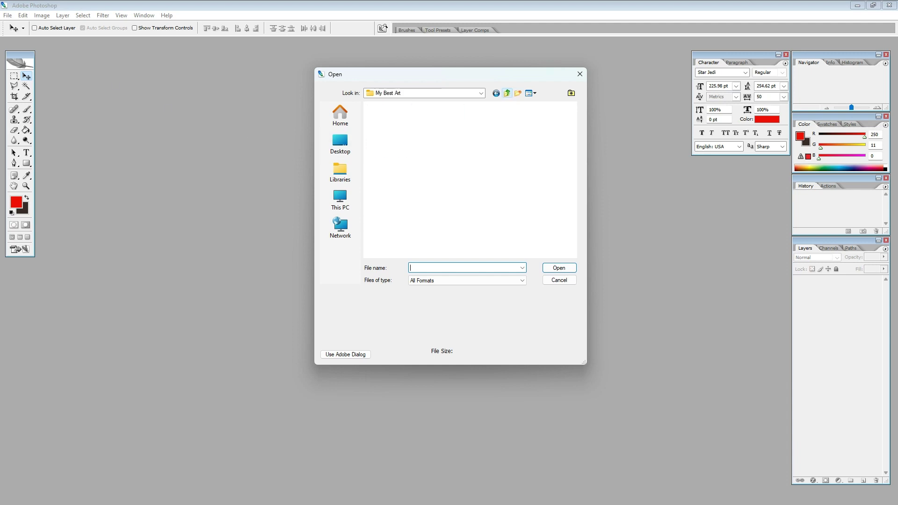
scroll(476, 187, down, 4)
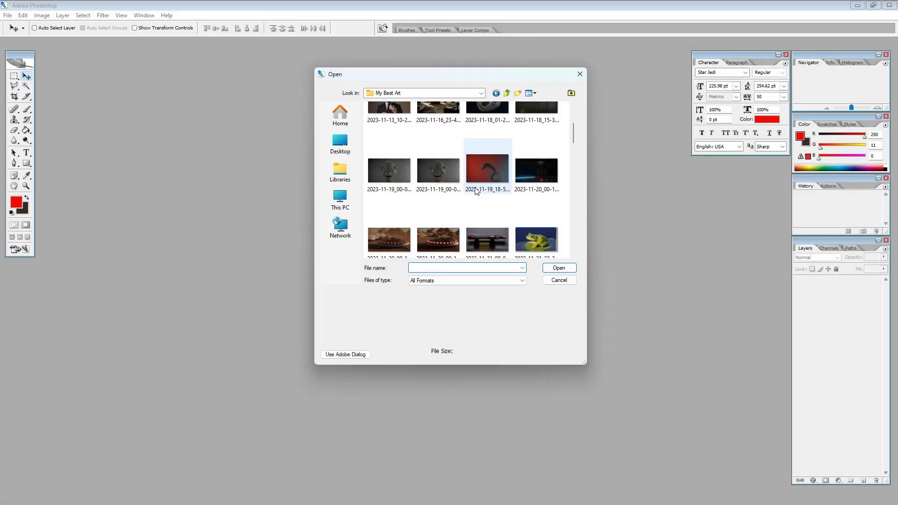
scroll(475, 190, down, 6)
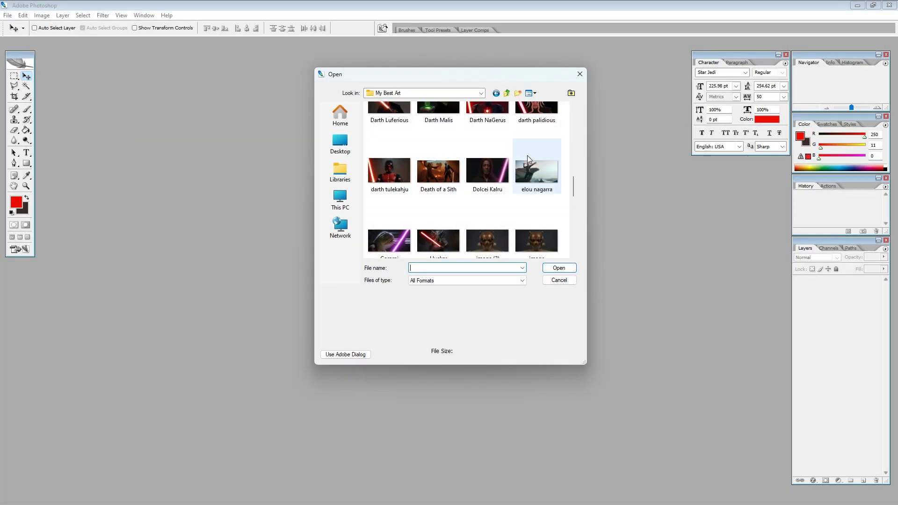
scroll(528, 157, down, 3)
scroll(529, 159, down, 7)
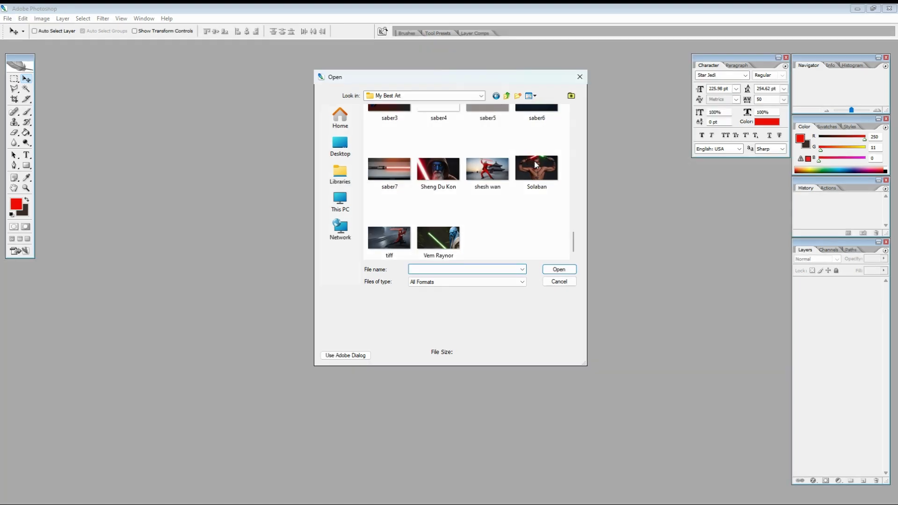
click(527, 170)
click(559, 270)
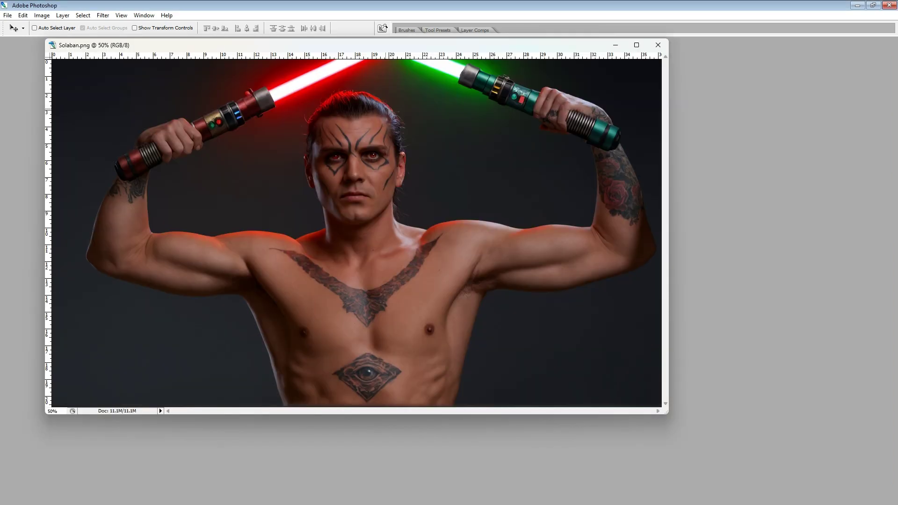
- Restore the panels and add an empty Layer 1 in Normal mode at 100% opacity
key(Tab)
drag(371, 48, 384, 72)
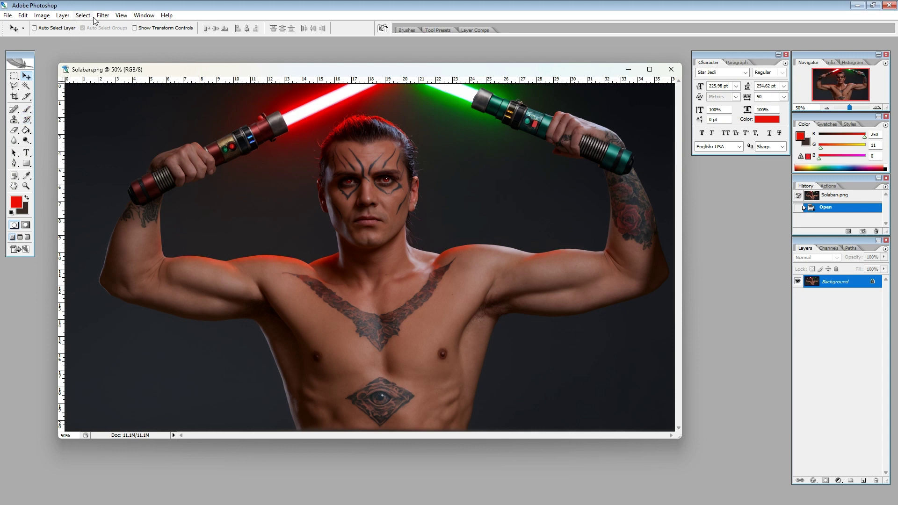
click(62, 16)
mouse_move(117, 26)
click(186, 27)
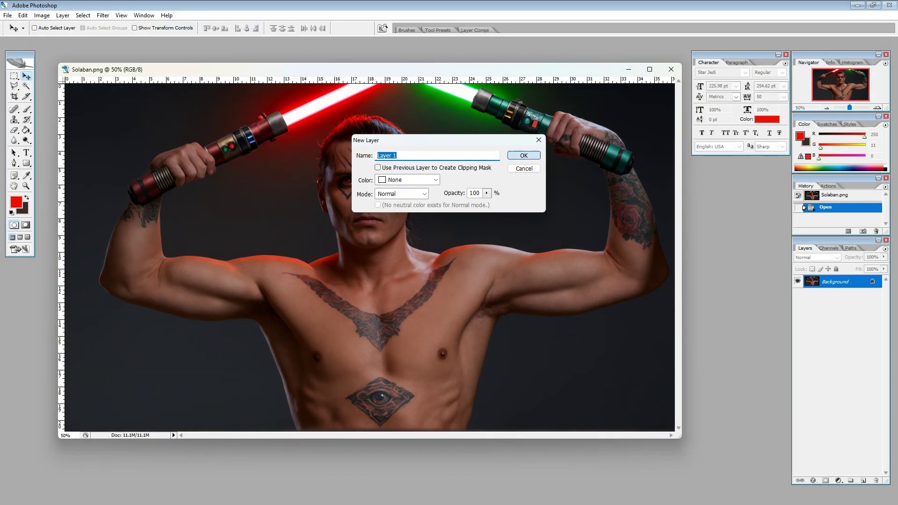
click(524, 155)
- Set the foreground colour to a pale tan gold, c4b073
click(17, 204)
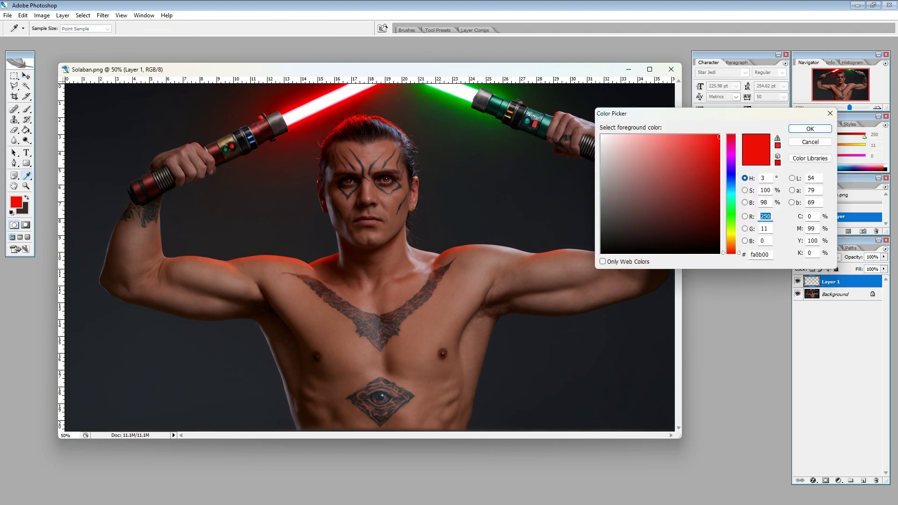
click(730, 236)
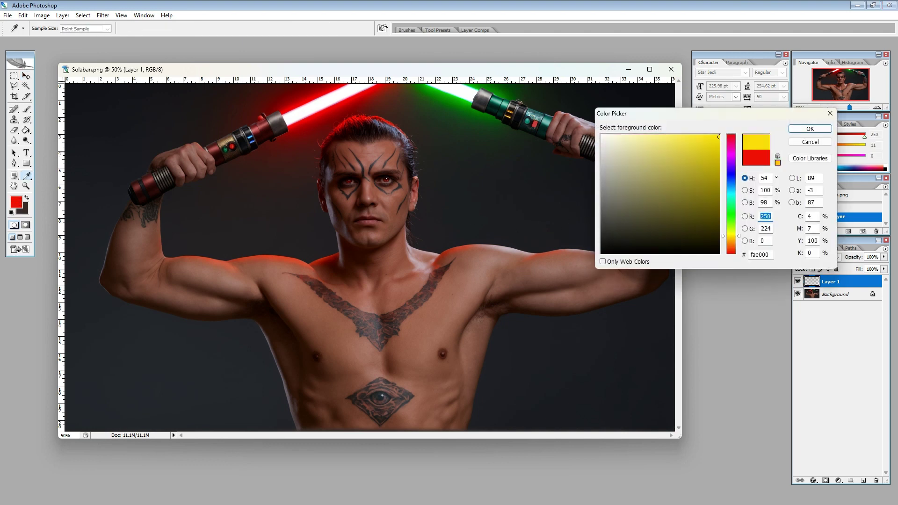
drag(730, 235, 730, 239)
click(663, 169)
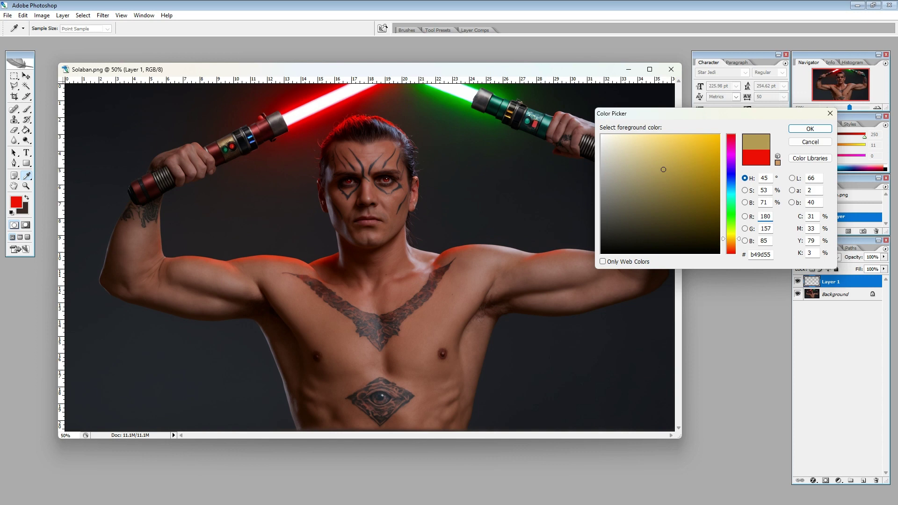
click(650, 162)
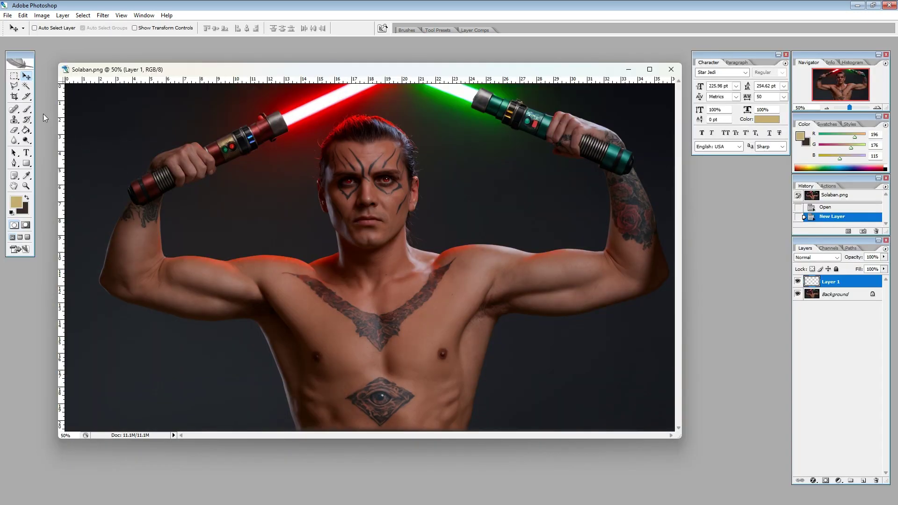
click(27, 109)
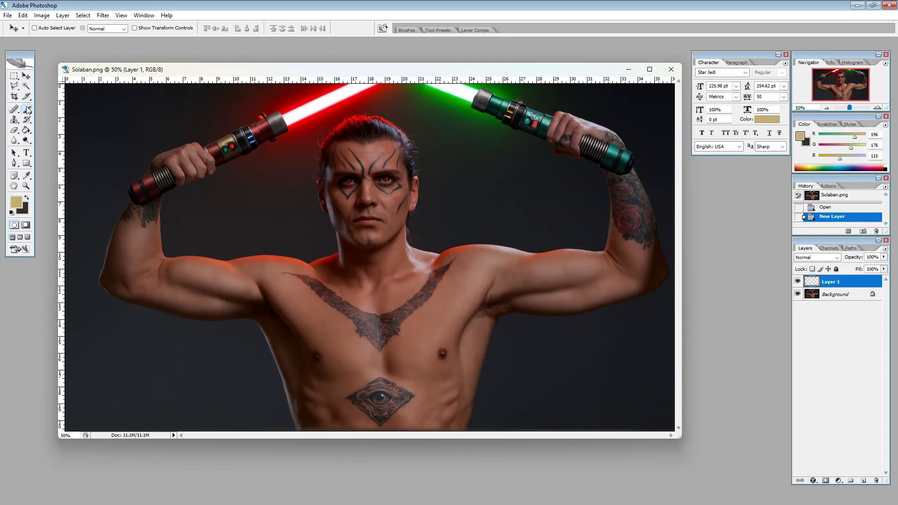
right_click(218, 206)
- Paint the dotted tan chain and a 91 px round pendant disc on Layer 1
key(Tab)
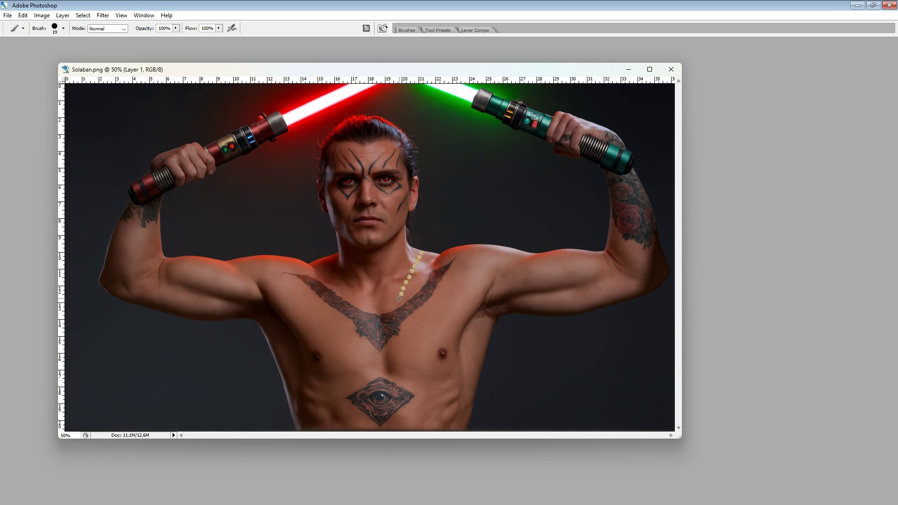
key(Tab)
right_click(365, 290)
text(50)
text(91)
click(380, 352)
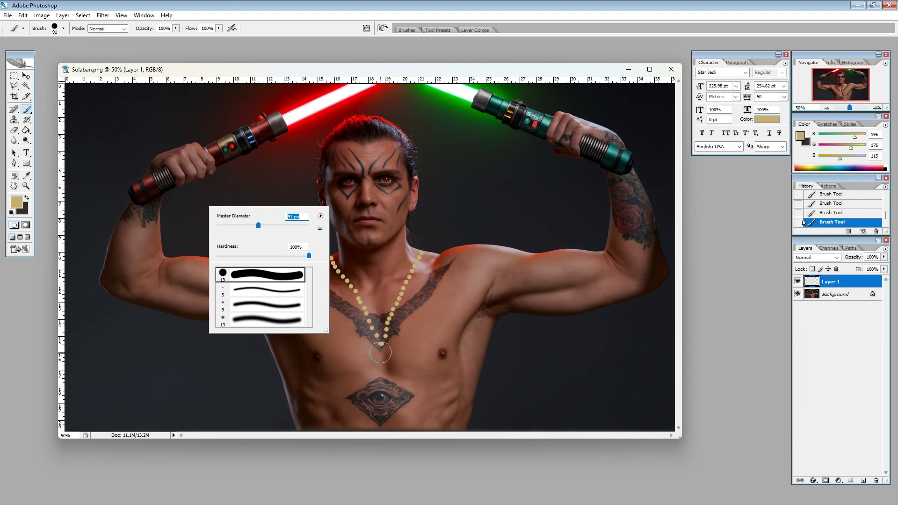
key(Tab)
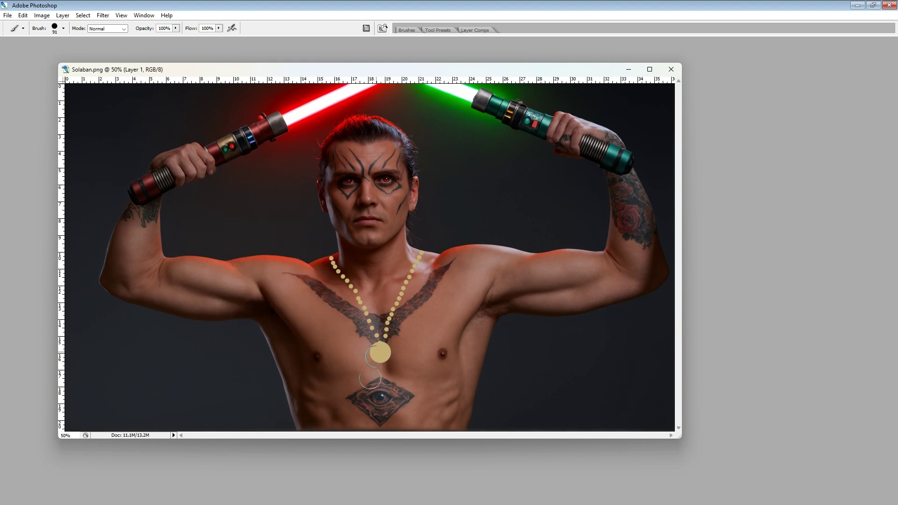
key(Tab)
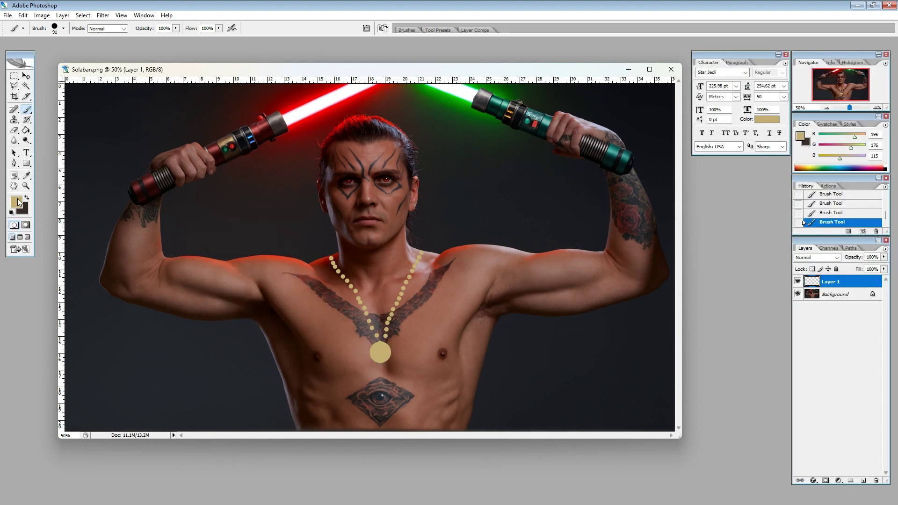
click(19, 199)
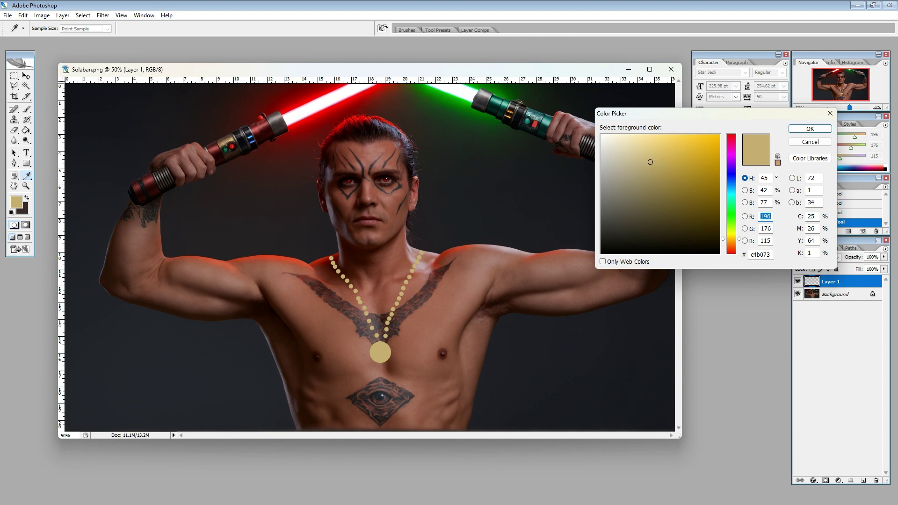
- Sample red from the left lightsaber and paint a 41 px red gem in the pendant
click(274, 106)
key(Return)
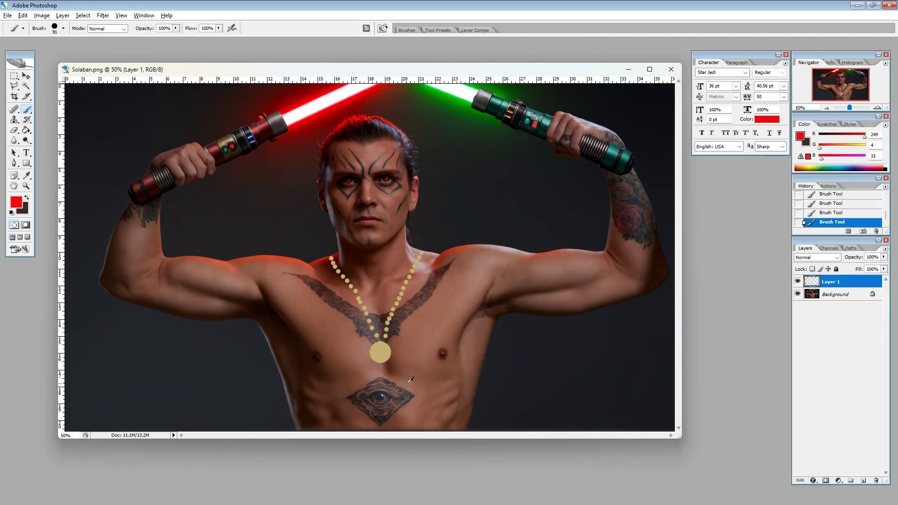
scroll(403, 393, up, 3)
scroll(407, 396, up, 3)
right_click(326, 276)
key(bracketleft)
key(bracketleft)
key(bracketleft)
key(bracketleft)
key(bracketleft)
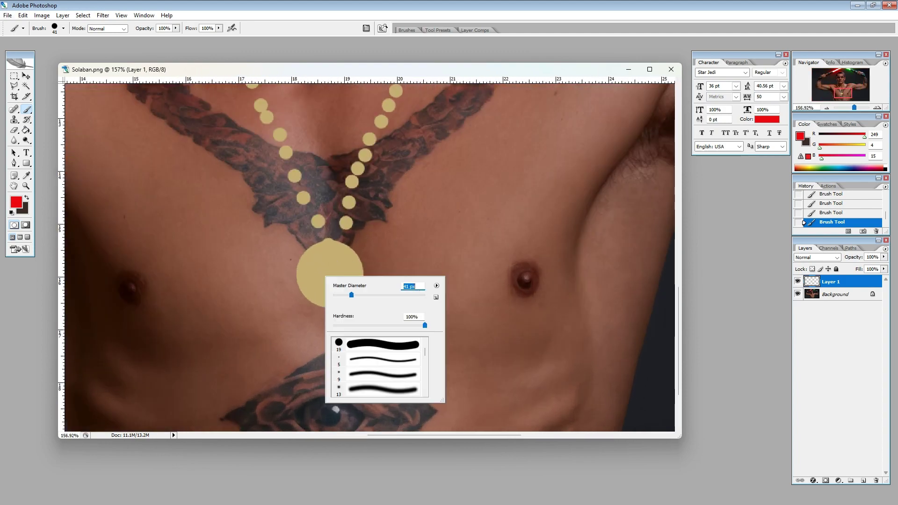
click(329, 274)
- Add a soft pale pink highlight on the gem, then zoom back out
click(21, 204)
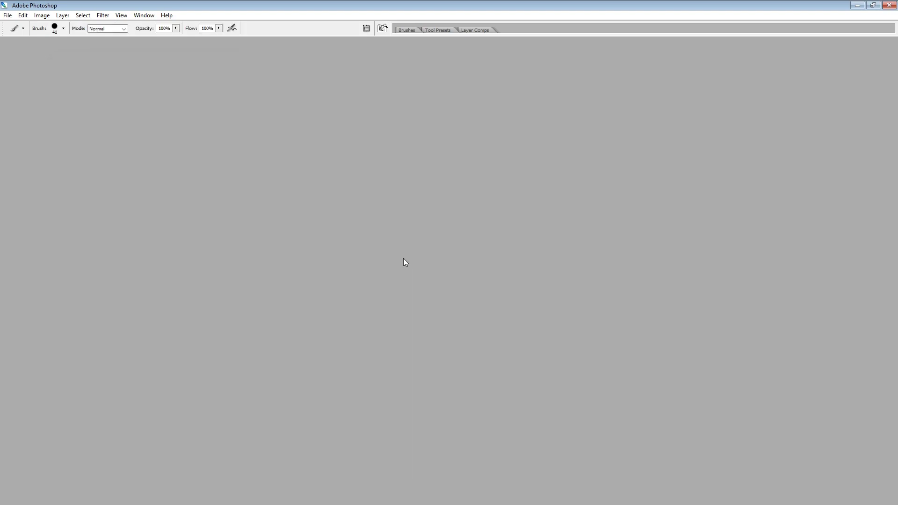
right_click(426, 263)
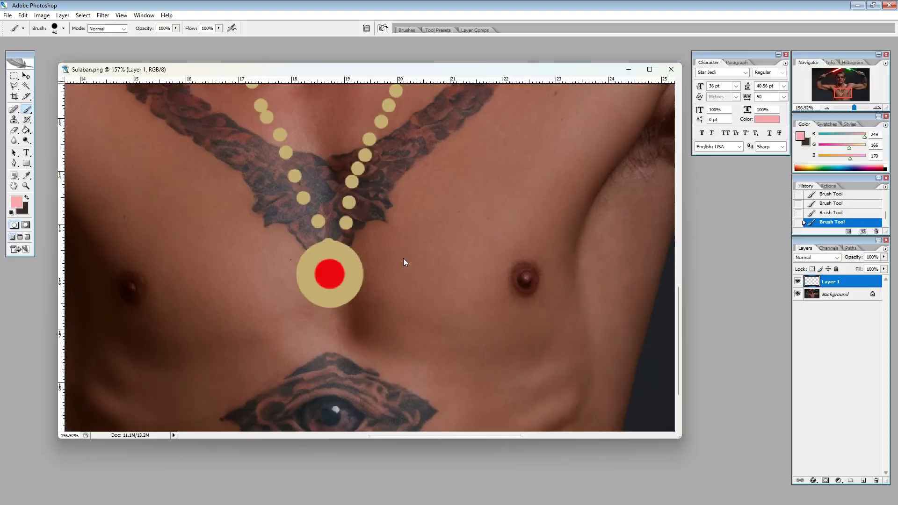
click(328, 270)
key(Tab)
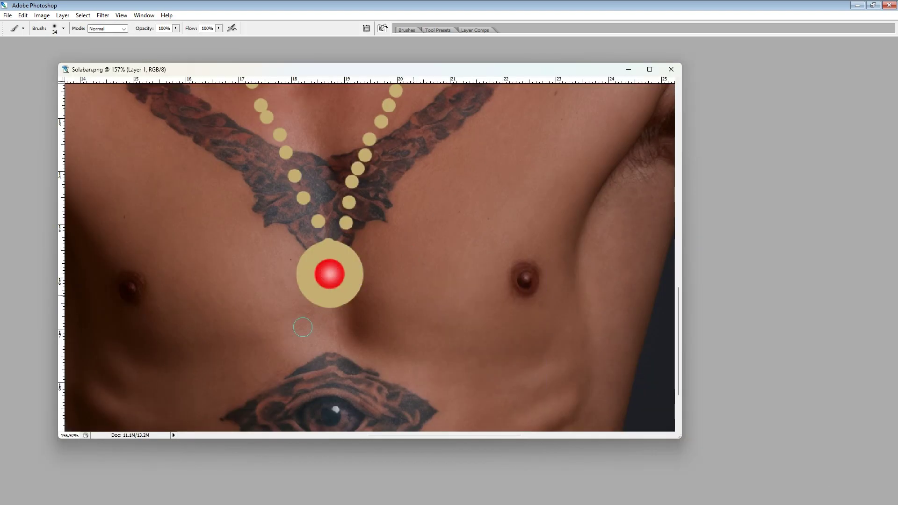
scroll(318, 304, down, 4)
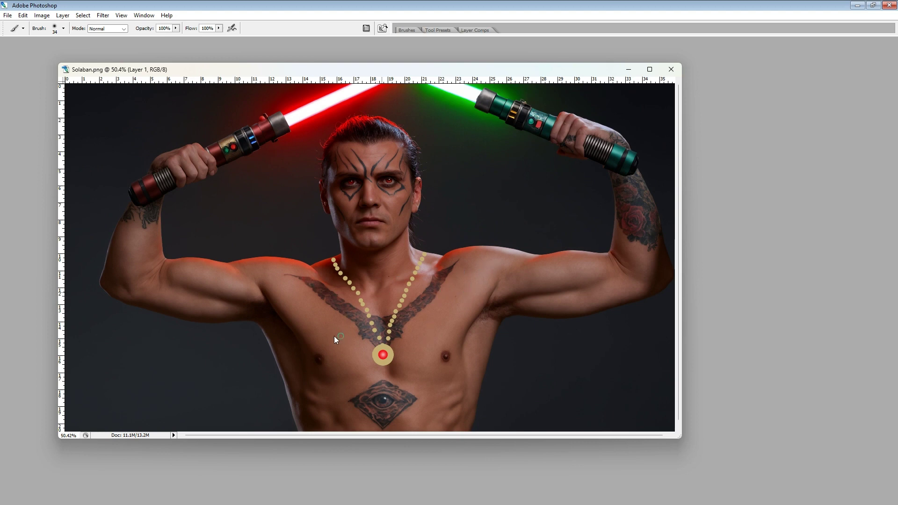
click(8, 15)
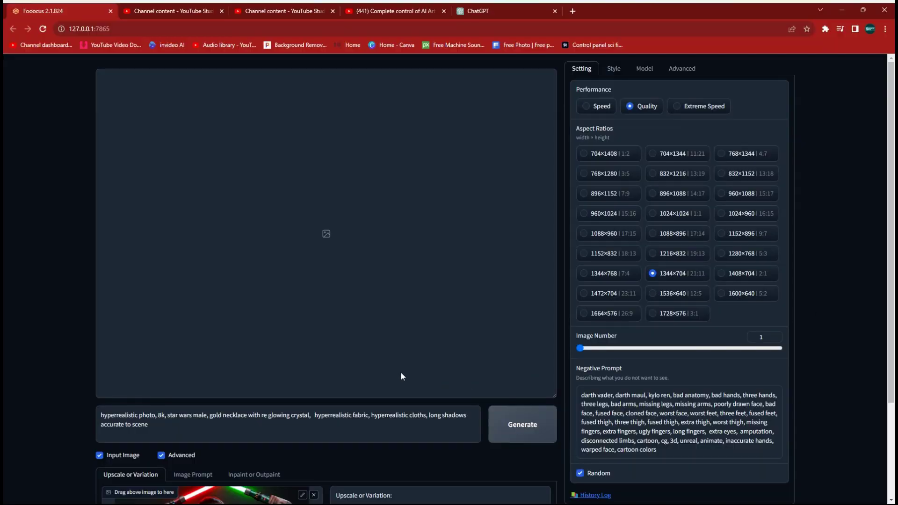
- Generate a Speed-performance variation of the necklace image in Fooocus
scroll(394, 370, down, 3)
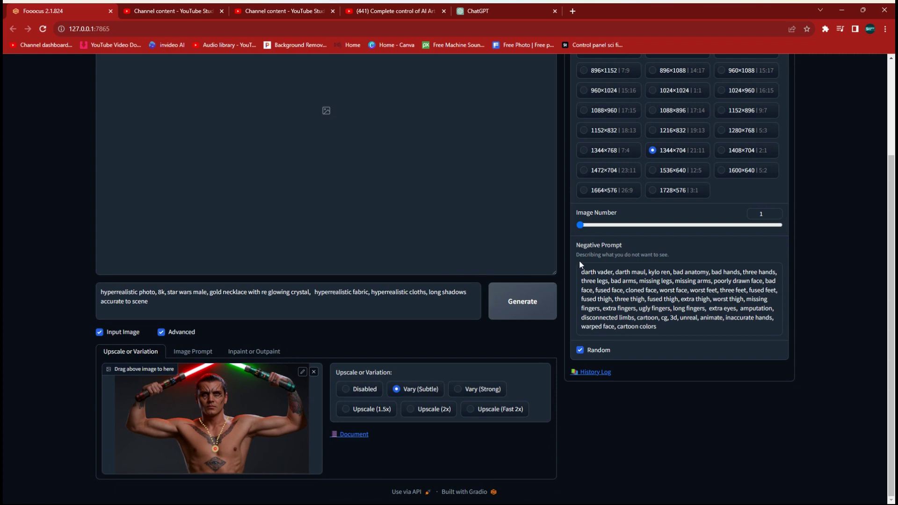
scroll(584, 240, up, 3)
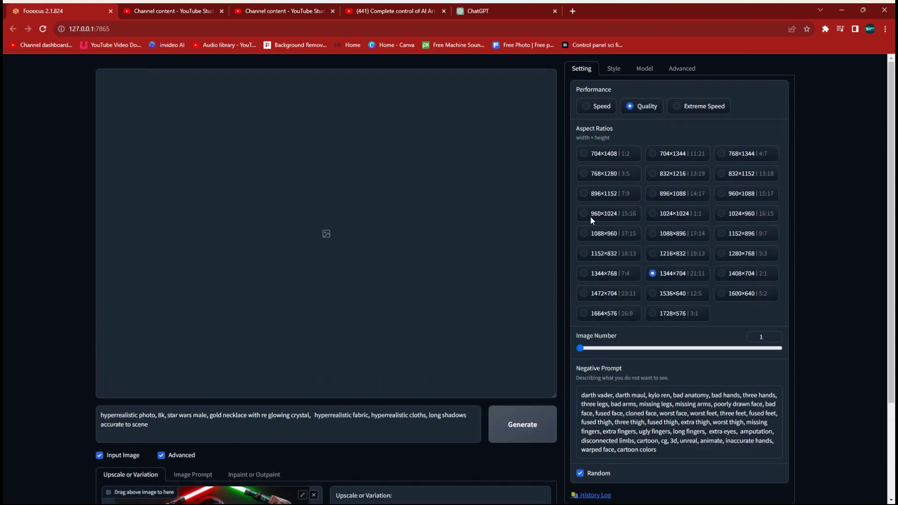
click(585, 106)
click(522, 424)
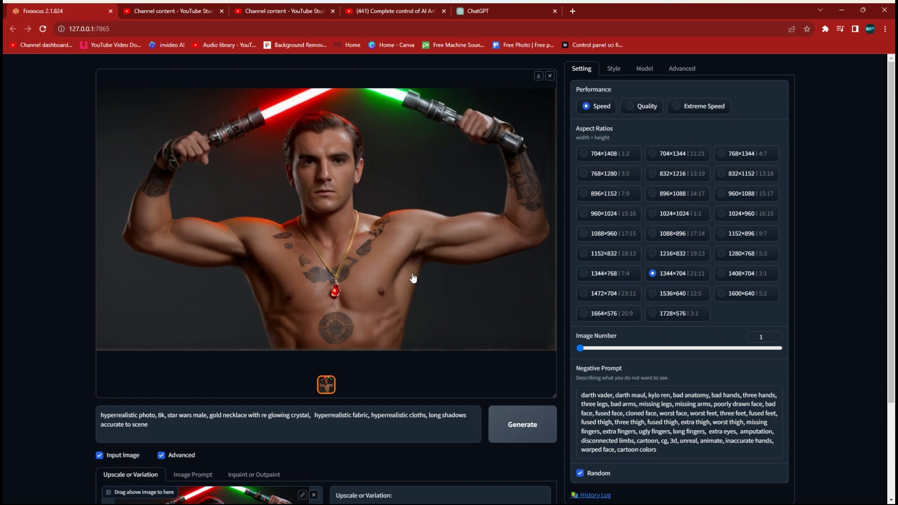
- Copy the generated picture and return to the Photoshop document
right_click(345, 275)
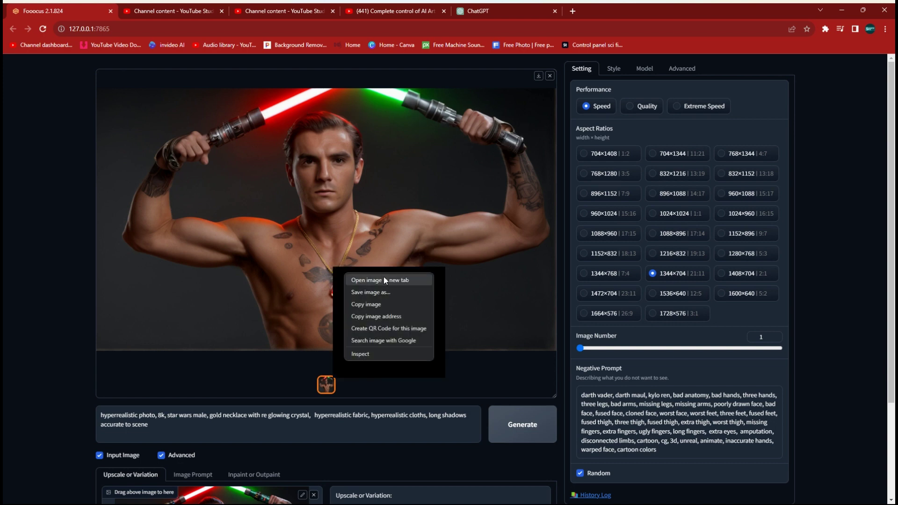
click(376, 304)
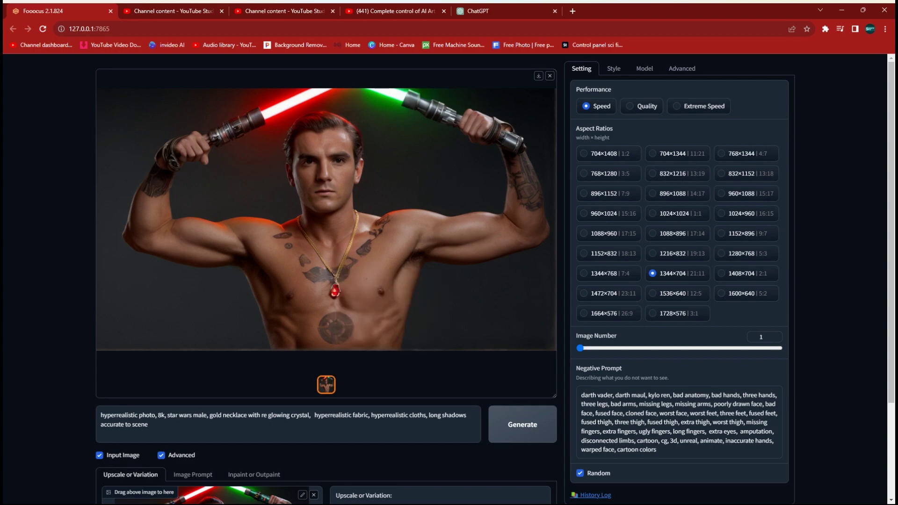
key(alt+Tab)
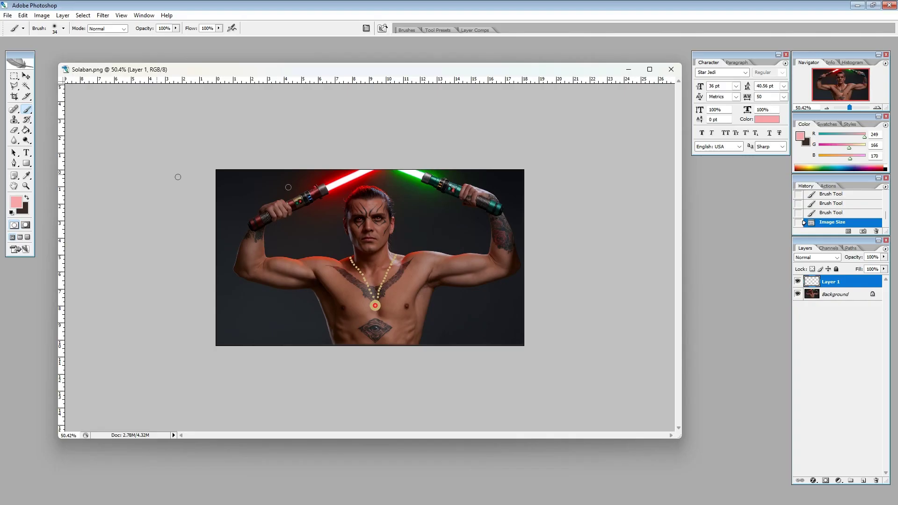
- Paste the Fooocus render as Layer 2 and duplicate the Background layer
click(23, 18)
click(50, 99)
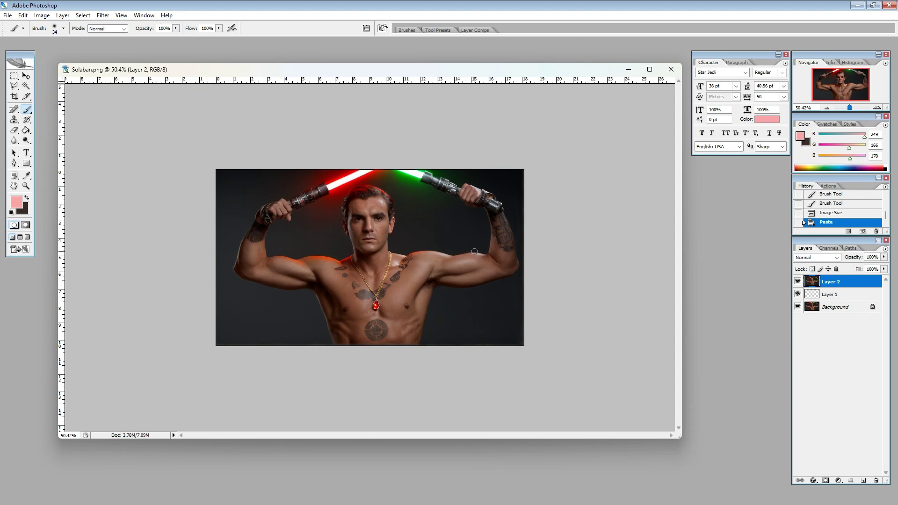
click(829, 308)
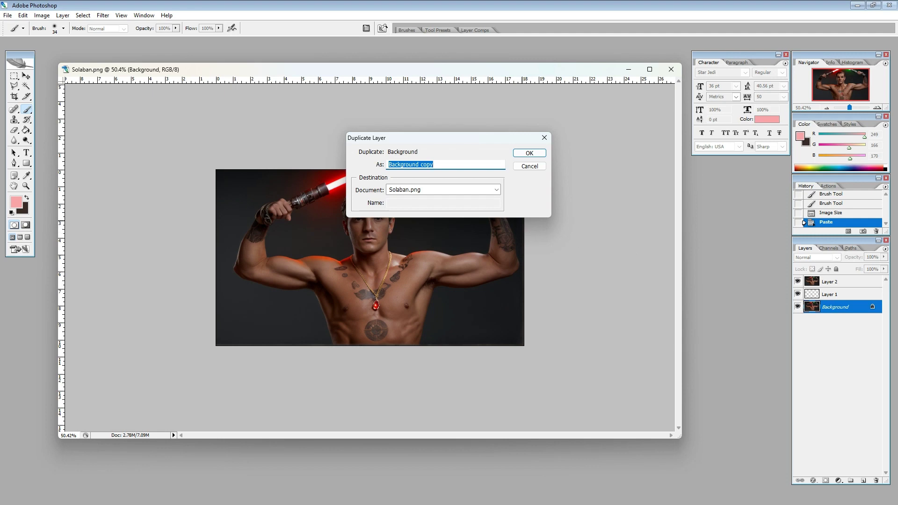
click(530, 153)
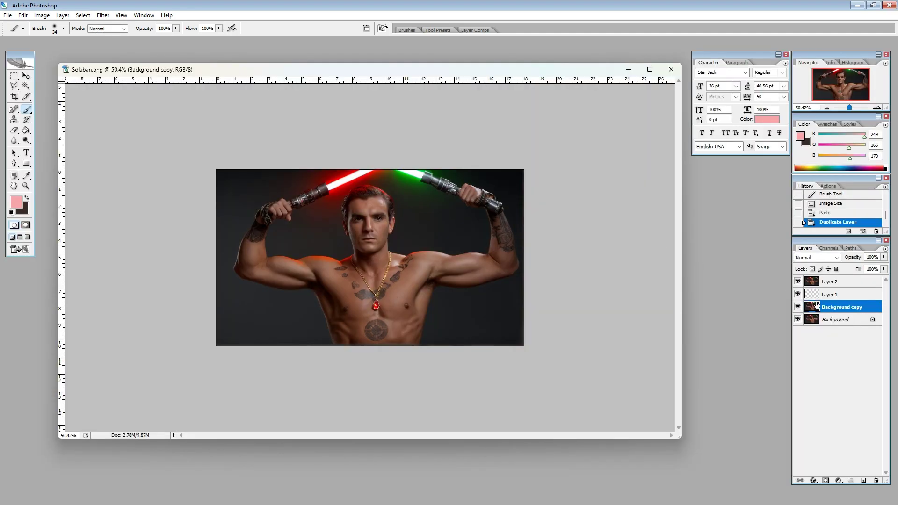
- Move Background copy to the top of the Layers panel and hide it
drag(827, 308, 827, 282)
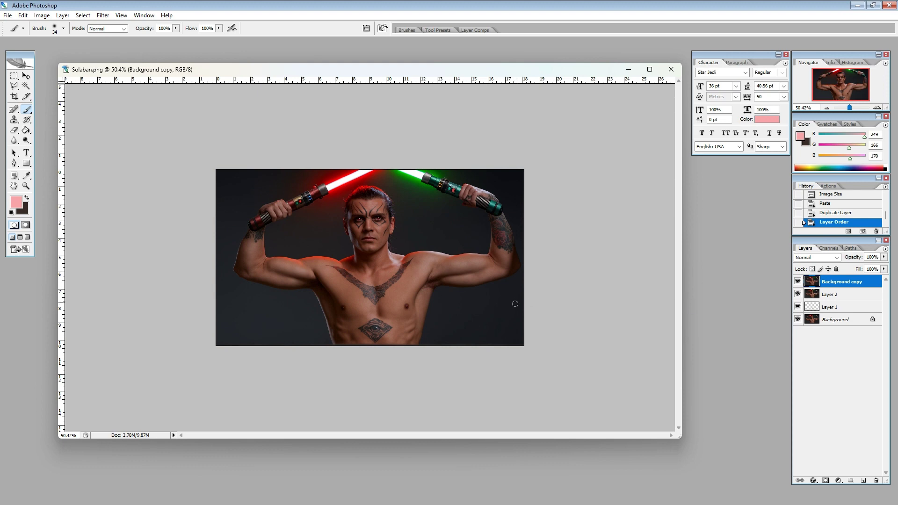
scroll(467, 325, up, 6)
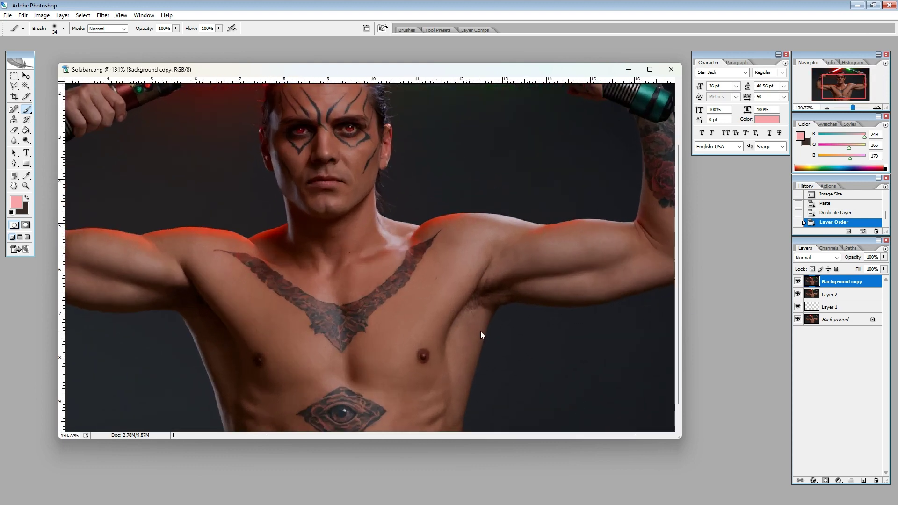
click(798, 281)
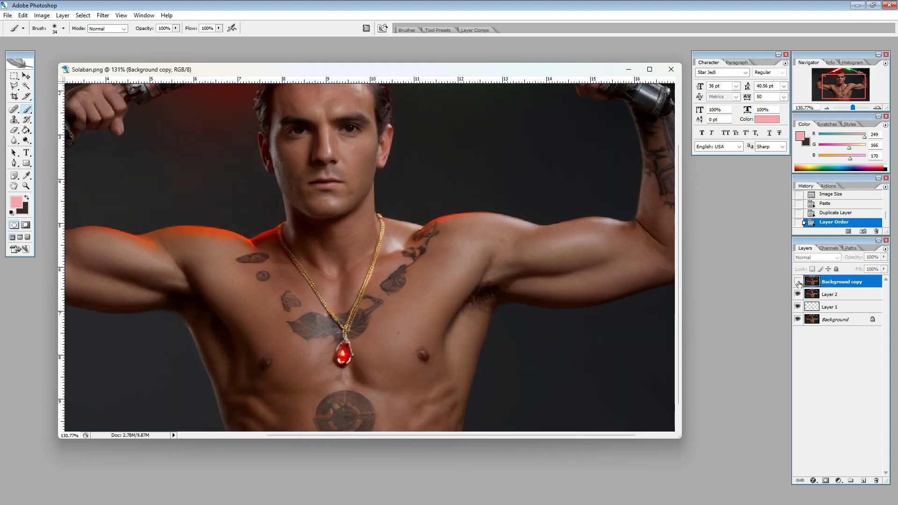
scroll(486, 351, down, 1)
- Lasso-select the area around the gold chain and red-gem pendant
click(19, 83)
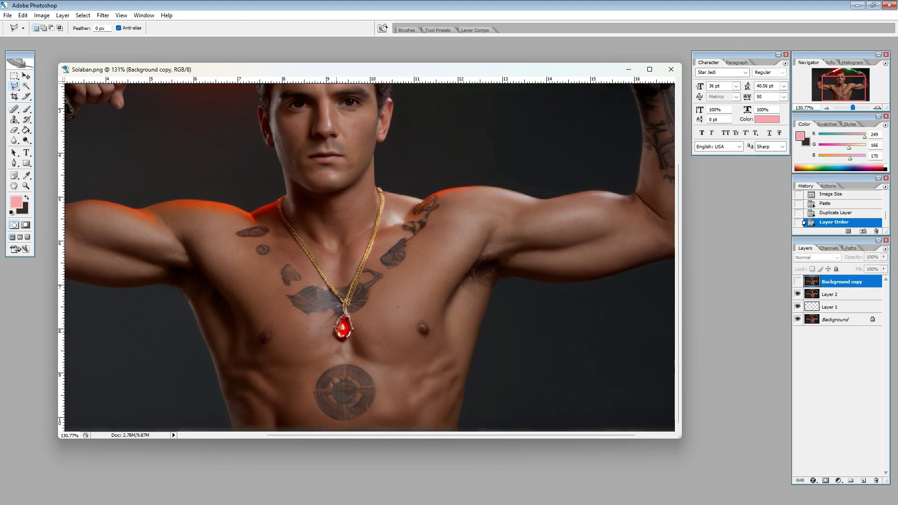
mouse_move(340, 309)
mouse_down()
mouse_move(275, 189)
mouse_move(286, 188)
mouse_move(307, 244)
mouse_move(344, 293)
mouse_move(375, 214)
mouse_up()
mouse_move(382, 183)
mouse_down()
mouse_move(382, 229)
mouse_move(358, 288)
mouse_up()
drag(342, 341, 339, 341)
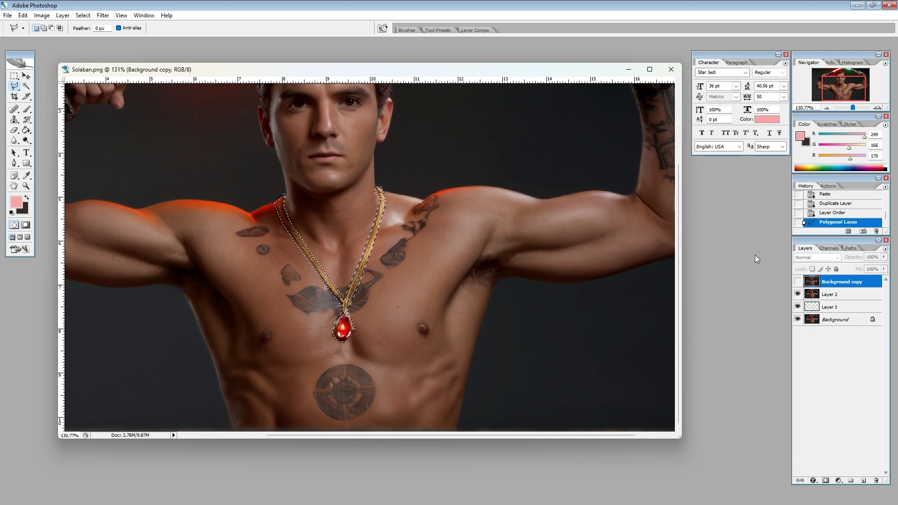
- Show Background copy again, delete the selected necklace area, and deselect
click(797, 282)
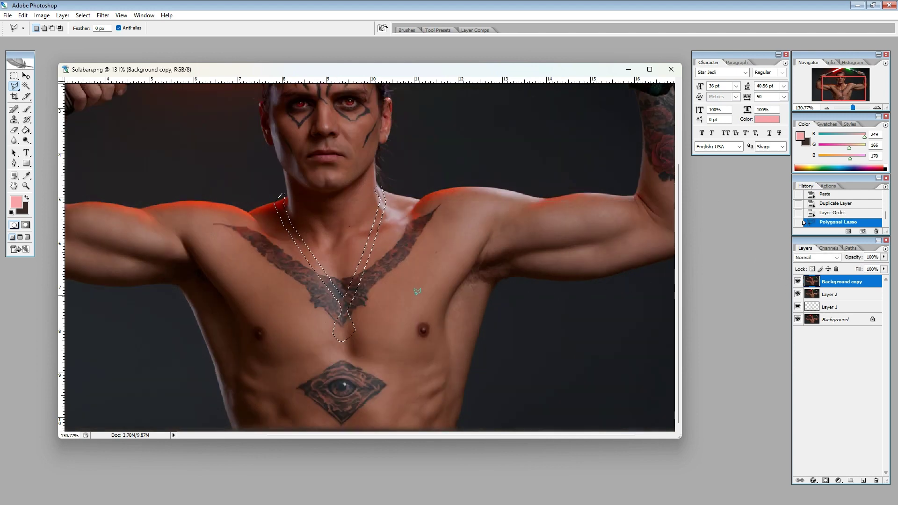
key(Delete)
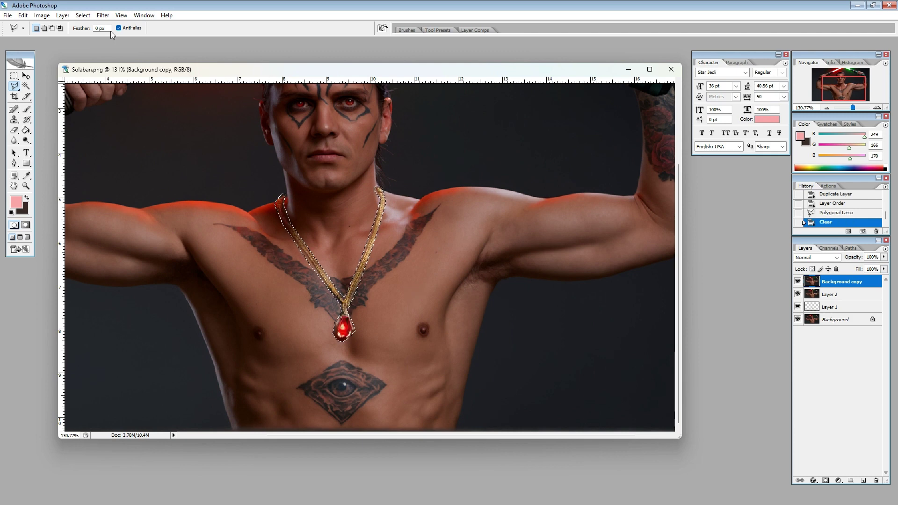
click(83, 15)
click(97, 37)
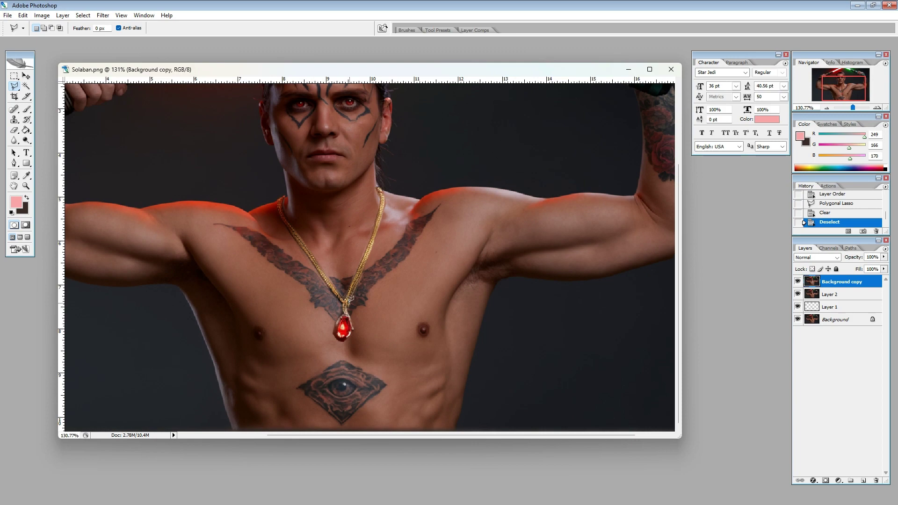
click(7, 15)
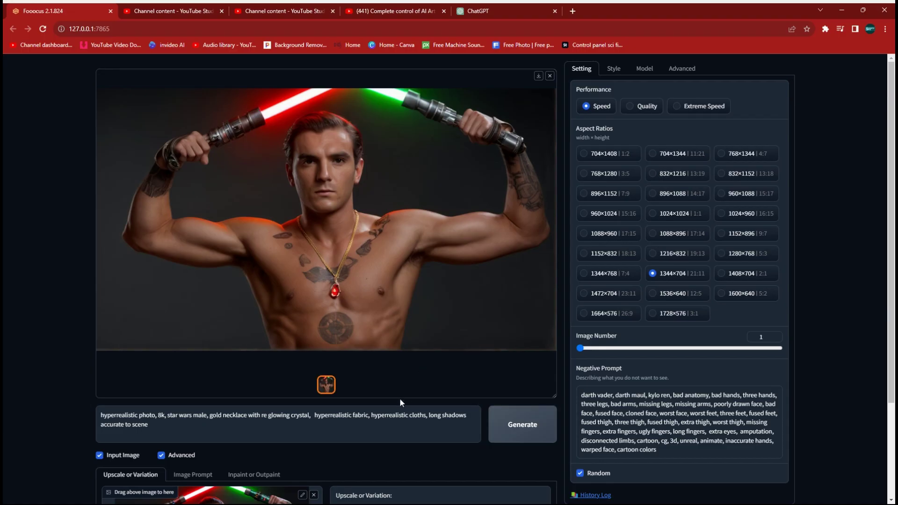
scroll(397, 398, down, 3)
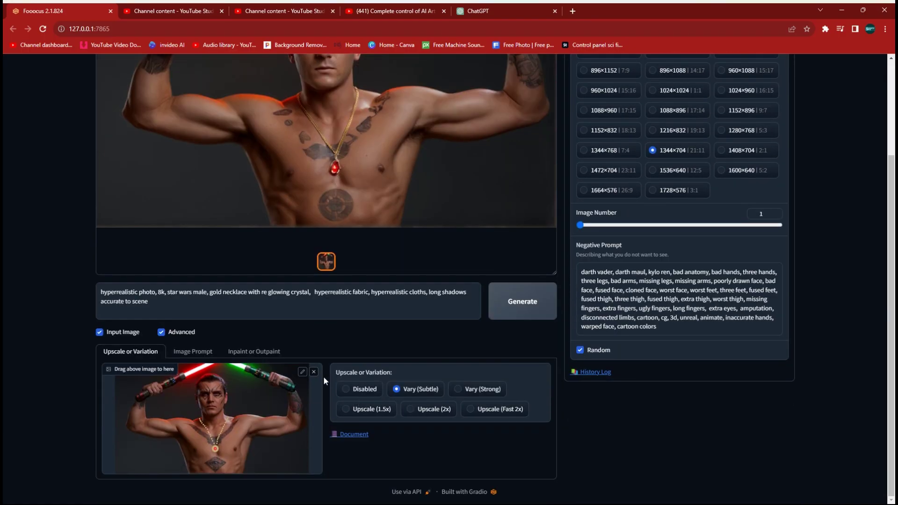
- Replace the Fooocus input image with the saved Solaban composite
click(313, 372)
click(204, 422)
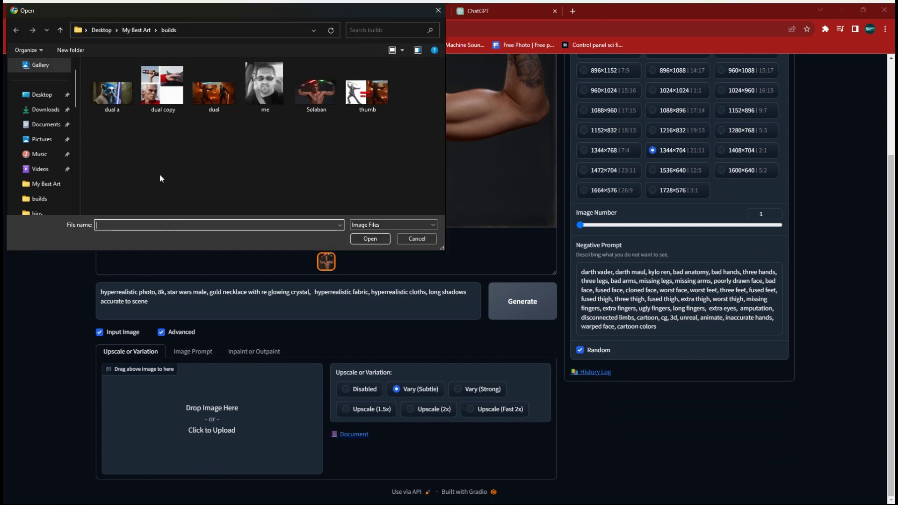
click(305, 91)
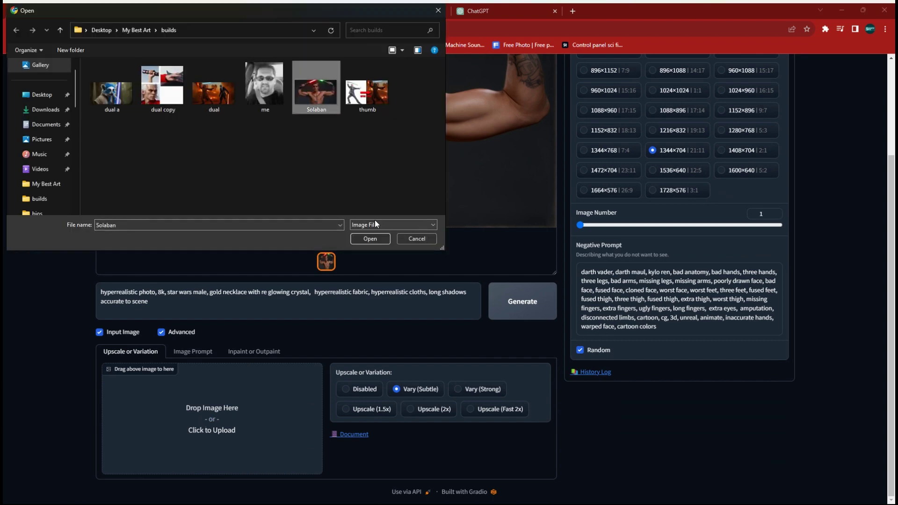
click(360, 240)
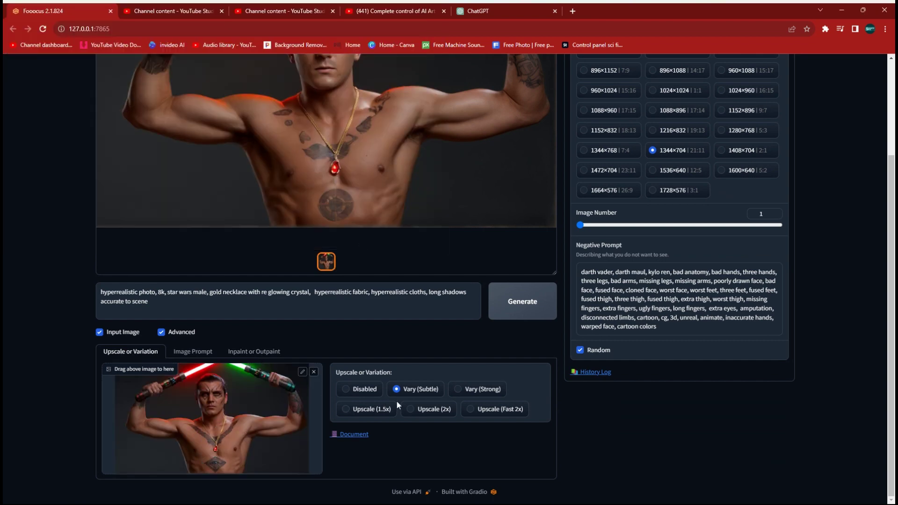
- Generate an Upscale (2x) at Quality, swapping Volumetric Lighting for Fooocus Enhance
click(410, 407)
scroll(623, 214, up, 1)
scroll(624, 214, up, 2)
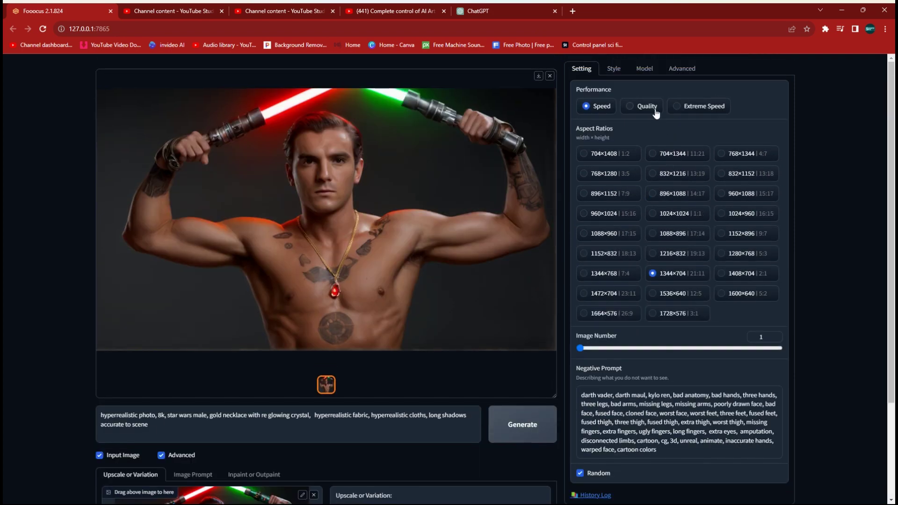
click(631, 105)
click(612, 71)
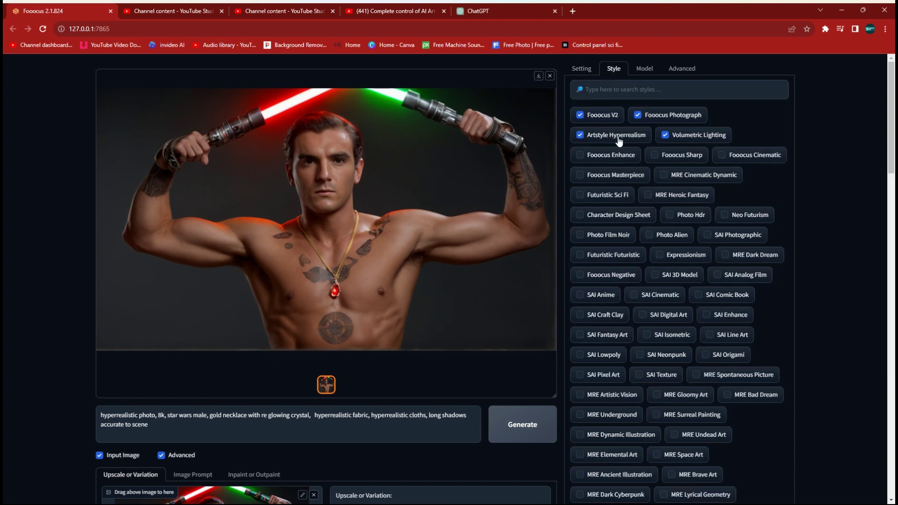
click(663, 136)
click(580, 154)
click(526, 422)
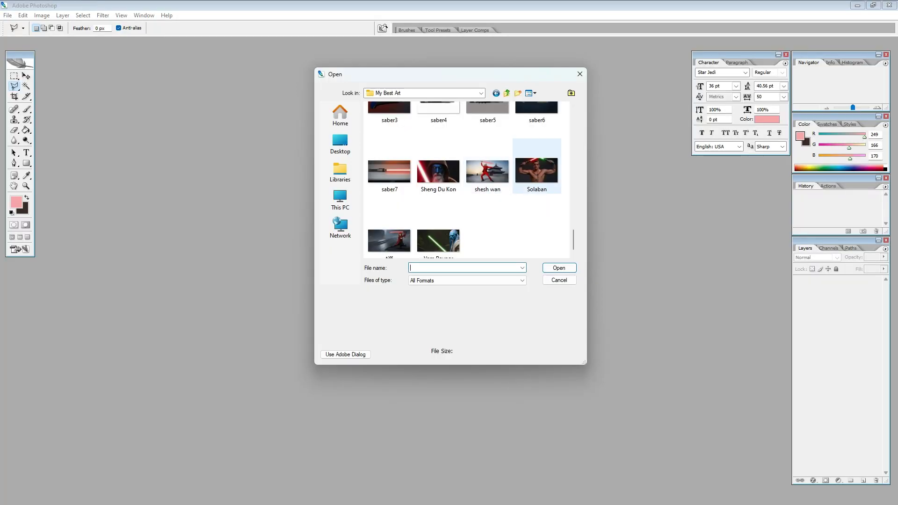
- Open Solaban.png and paste the necklace render as Layer 1
click(542, 173)
click(557, 268)
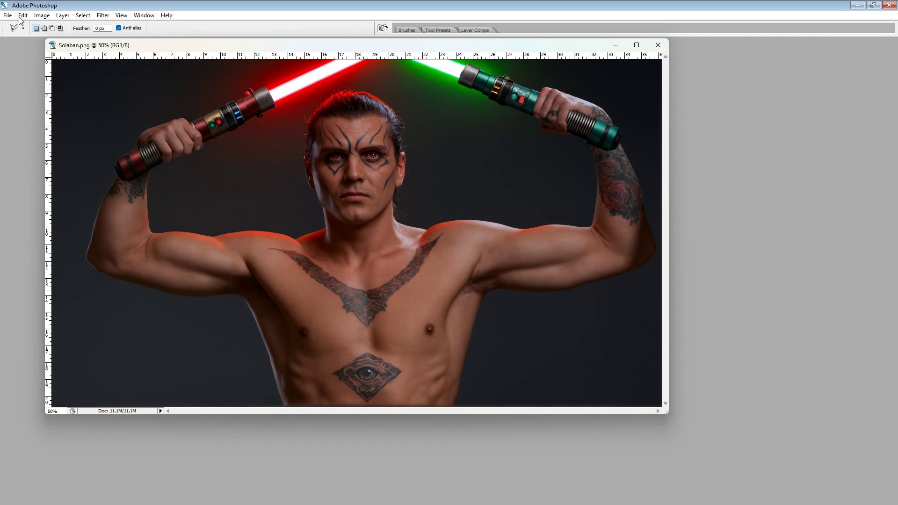
click(23, 15)
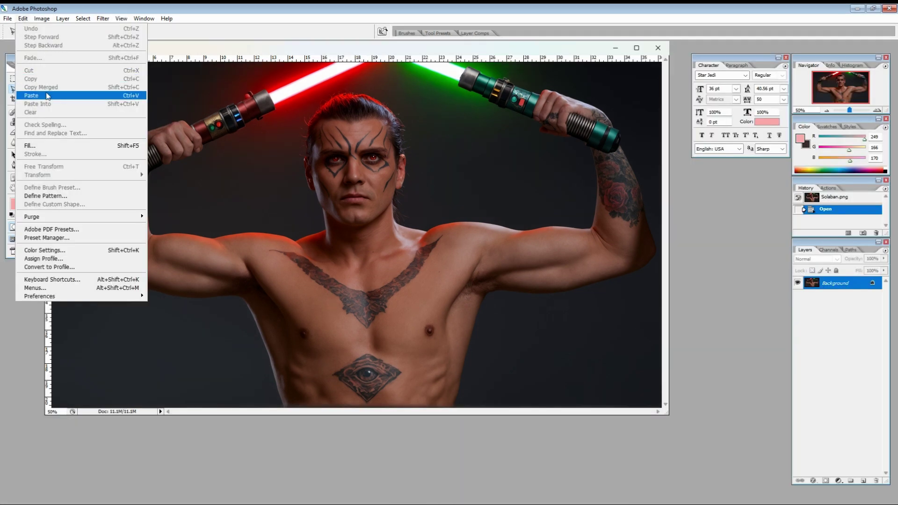
click(47, 96)
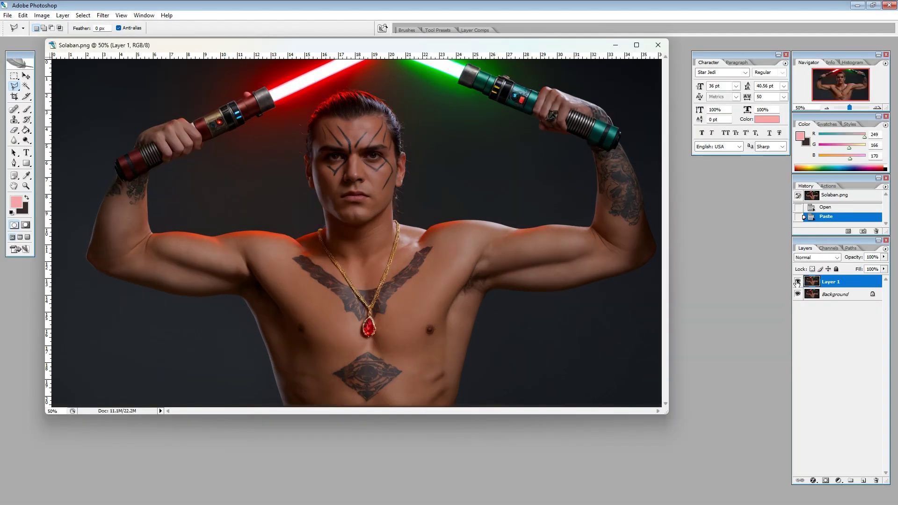
- Toggle Layer 1's visibility repeatedly to compare it with the plain Background
click(798, 282)
click(798, 282)
click(797, 282)
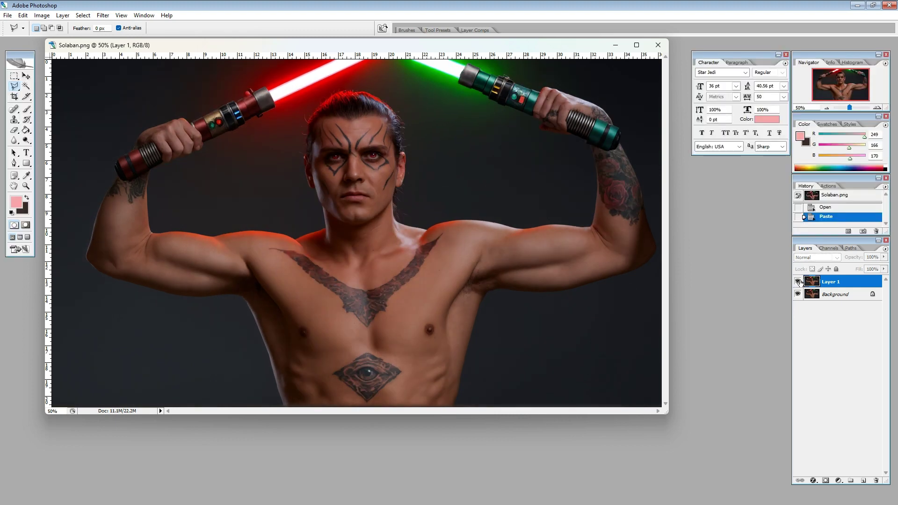
click(798, 283)
click(798, 282)
click(798, 282)
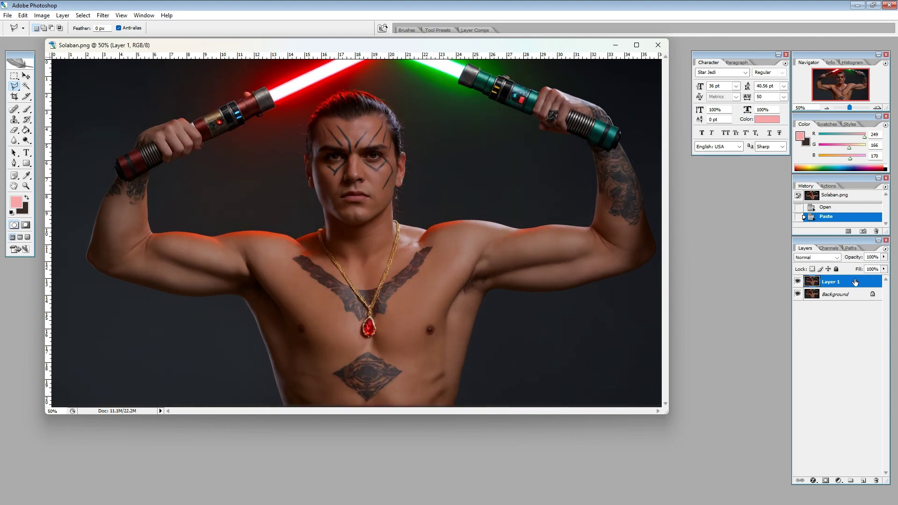
click(14, 131)
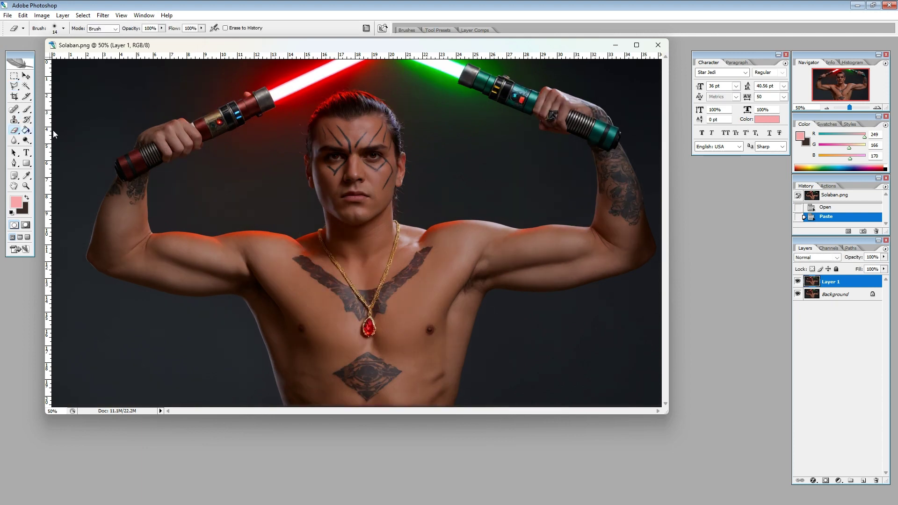
- With a soft round eraser, erase Layer 1 over both eyes so the red eyes show through
right_click(390, 209)
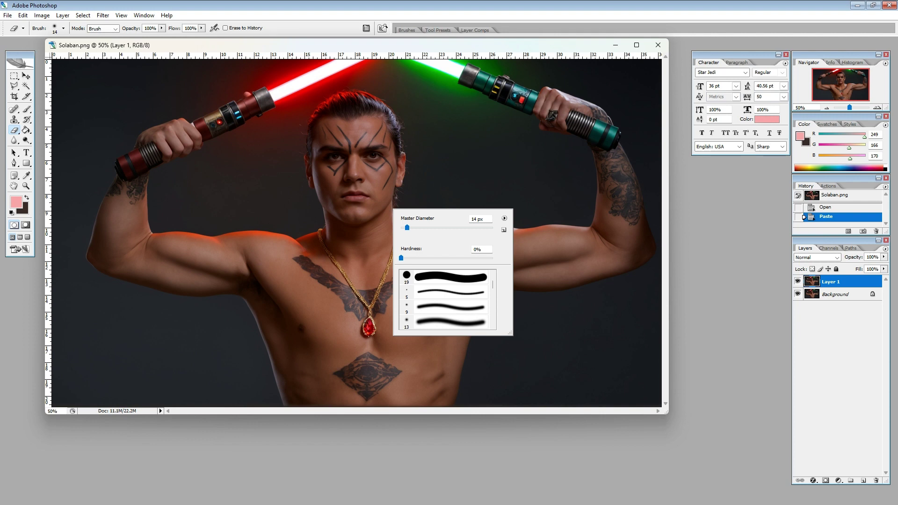
click(444, 322)
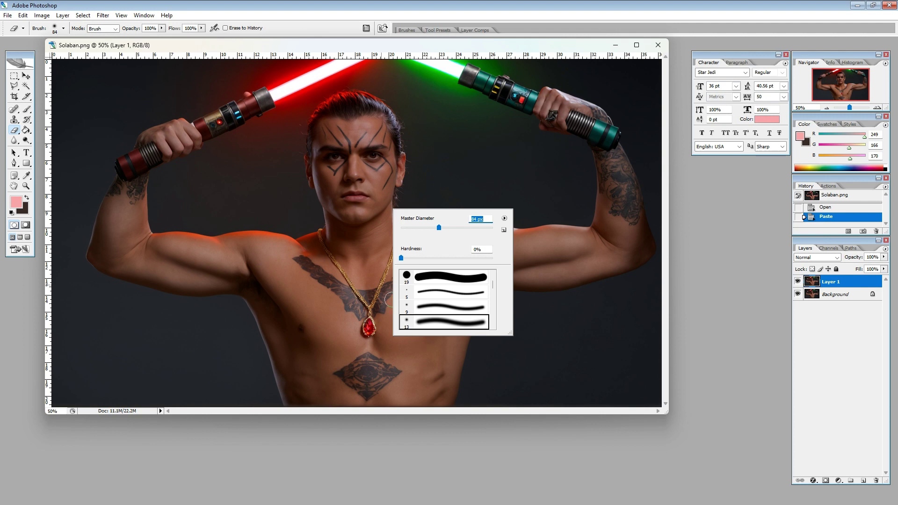
key(Tab)
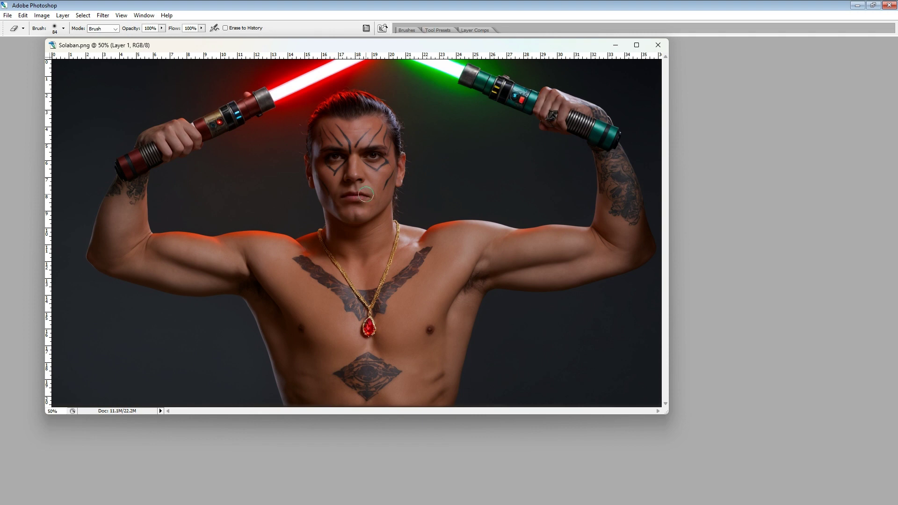
click(335, 156)
click(374, 156)
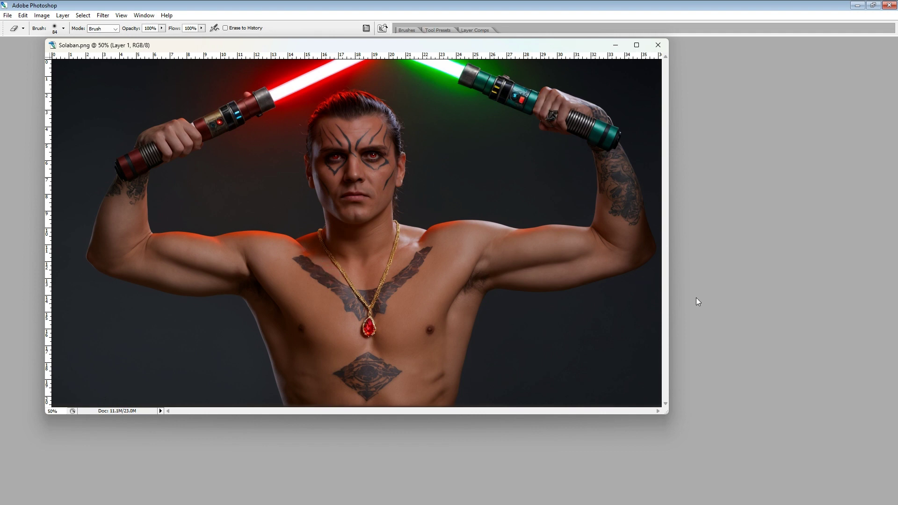
- Toggle Layer 1 to compare, then erase the upper chest and chest tattoo centre to reveal the eye emblem
key(Tab)
click(798, 280)
click(798, 281)
click(799, 280)
click(798, 281)
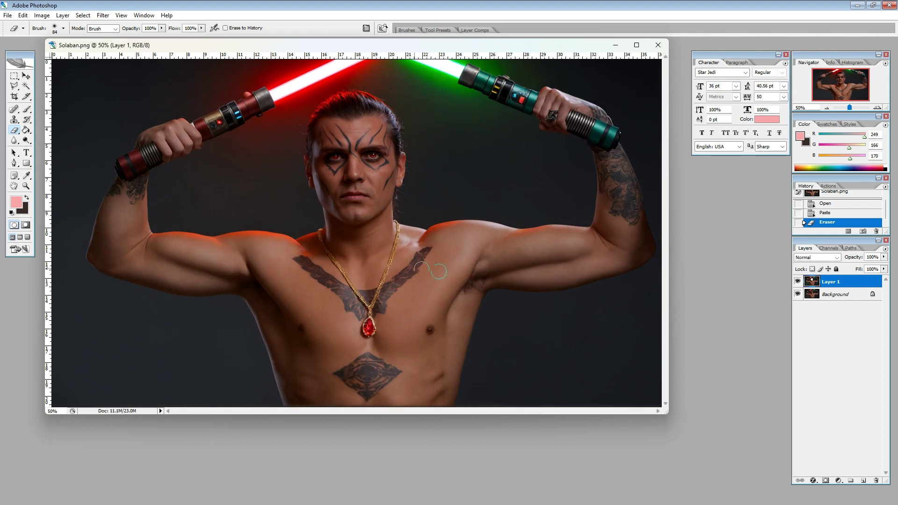
click(446, 236)
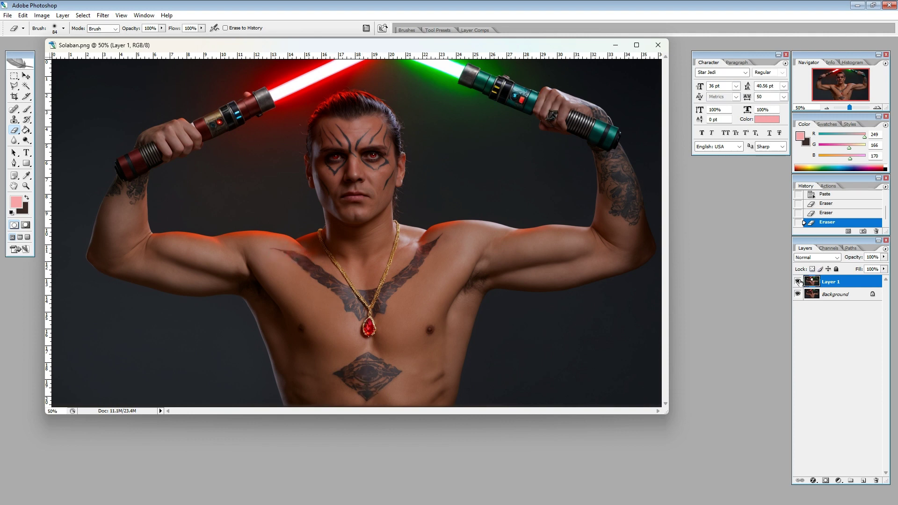
click(797, 281)
click(797, 281)
mouse_move(379, 376)
mouse_down()
mouse_move(359, 372)
mouse_move(371, 374)
mouse_up()
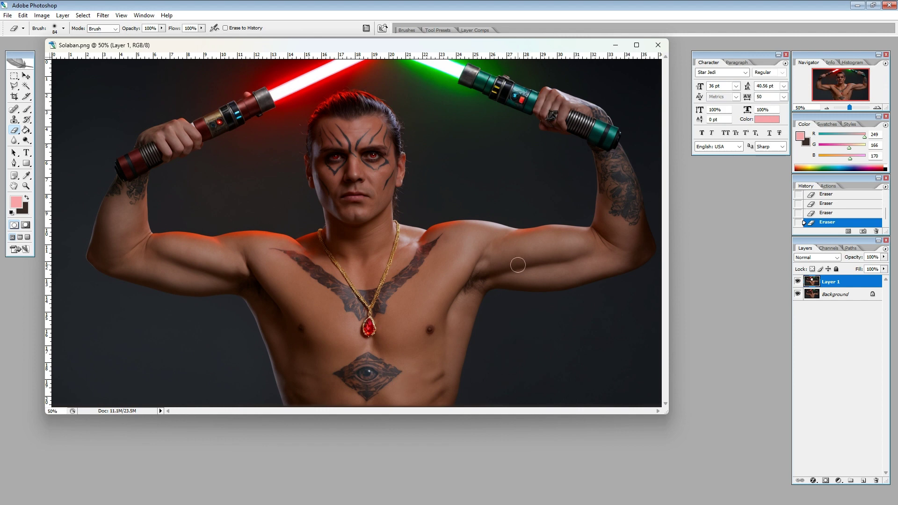